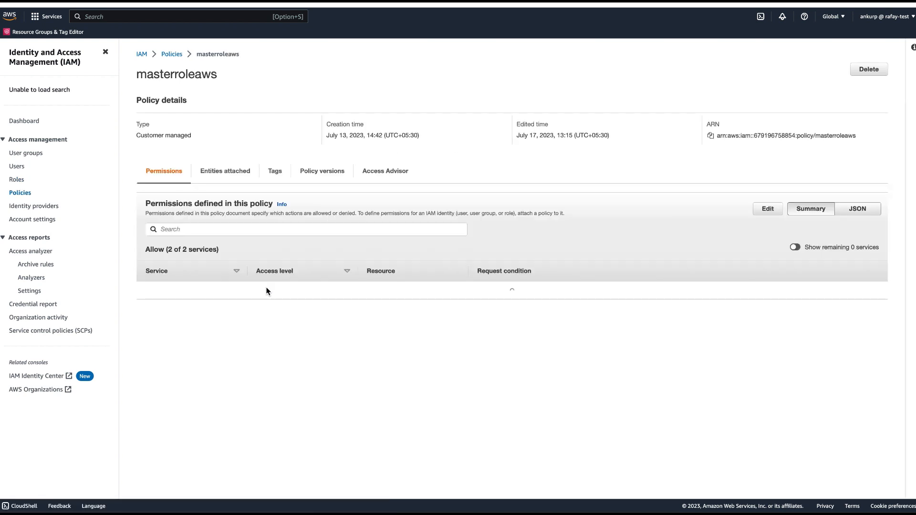
- Show the masterroleaws policy as JSON and examine the IAM list and get actions in its first statement
left_click(855, 210)
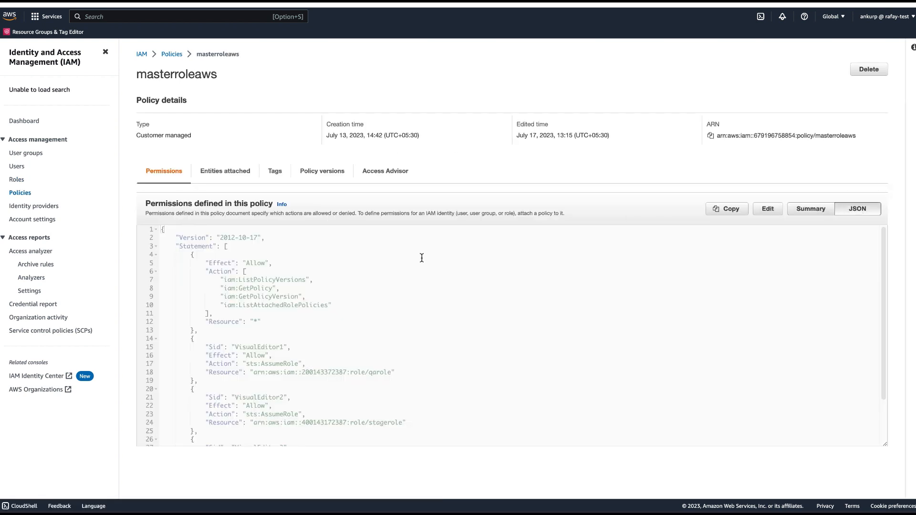
scroll(422, 258, "down", 3)
scroll(422, 258, "up", 2)
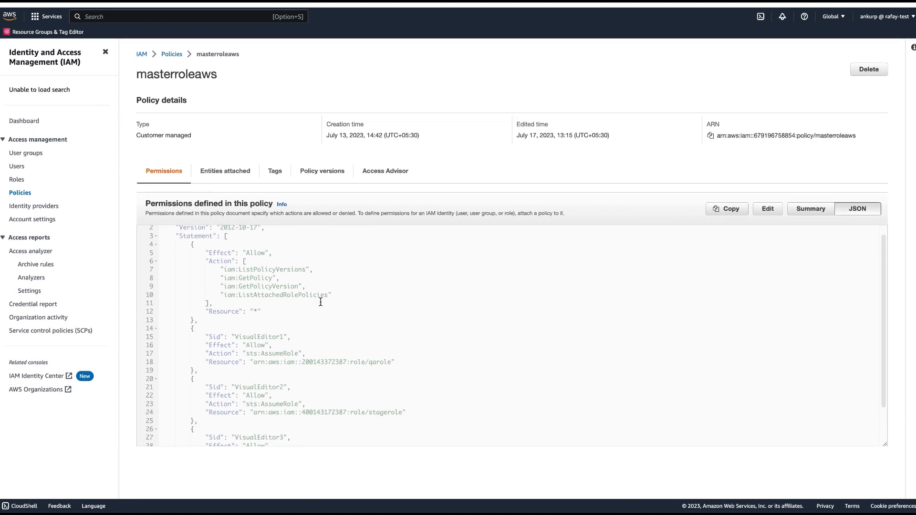
left_click_drag(337, 294, 212, 273)
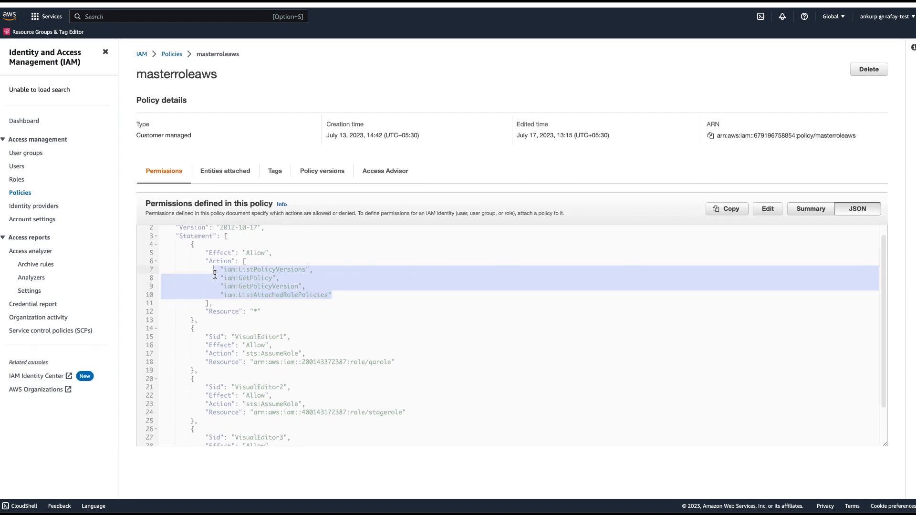
scroll(315, 322, "down", 2)
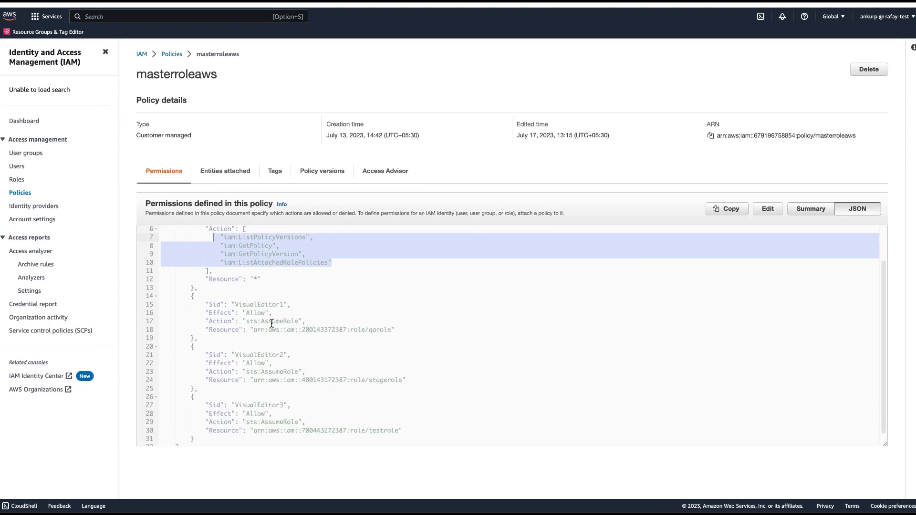
- Examine the VisualEditor1, VisualEditor2 and VisualEditor3 statements and their sts:AssumeRole actions
left_click_drag(209, 304, 382, 405)
scroll(381, 396, "down", 1)
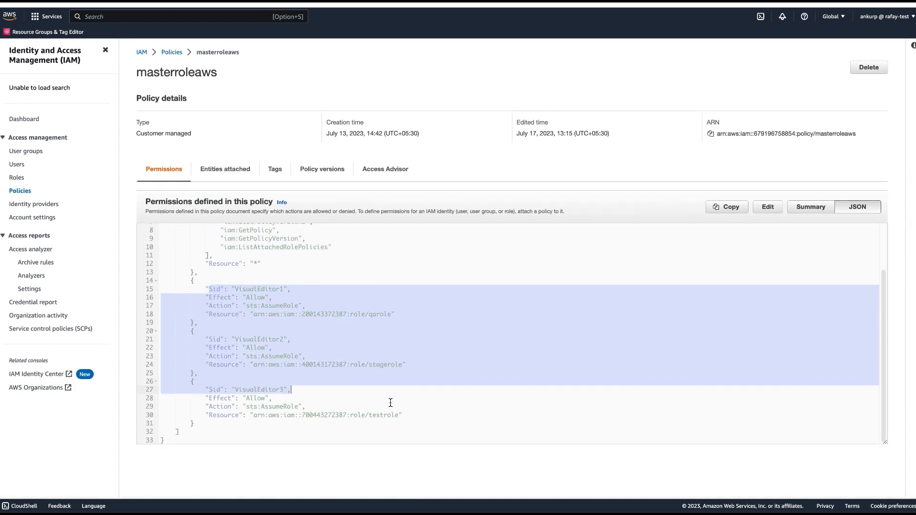
left_click(373, 366)
left_click_drag(189, 285, 400, 417)
left_click(377, 325)
left_click(379, 367)
left_click_drag(246, 358, 292, 358)
- Review the role resources that masterroleaws may assume, focusing on the qarole ARN in the VisualEditor1 statement
scroll(306, 325, "up", 1)
scroll(305, 315, "up", 2)
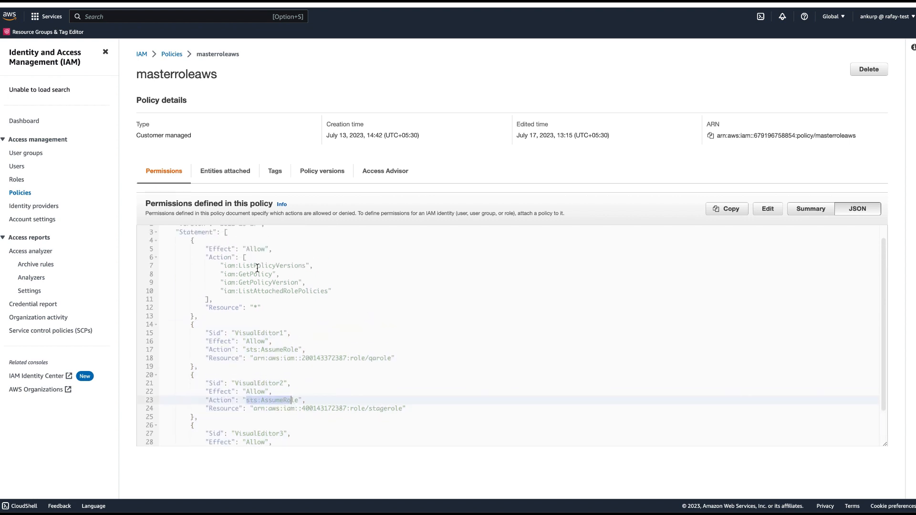
scroll(305, 312, "down", 3)
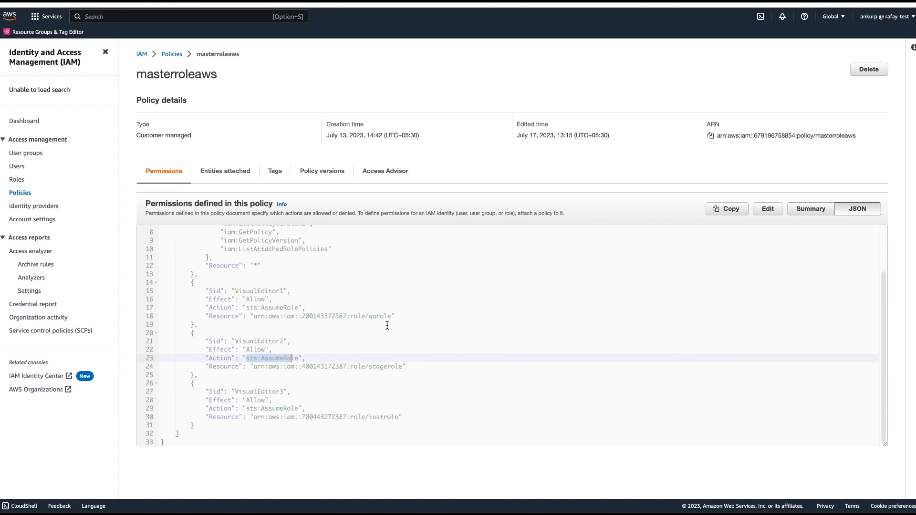
left_click_drag(407, 417, 214, 316)
scroll(300, 291, "up", 2)
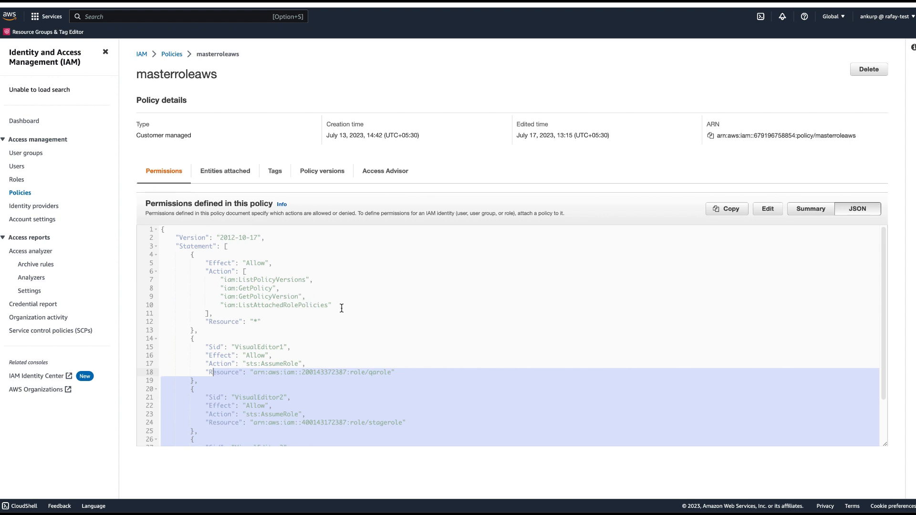
left_click(381, 378)
left_click(395, 373)
left_click(370, 373)
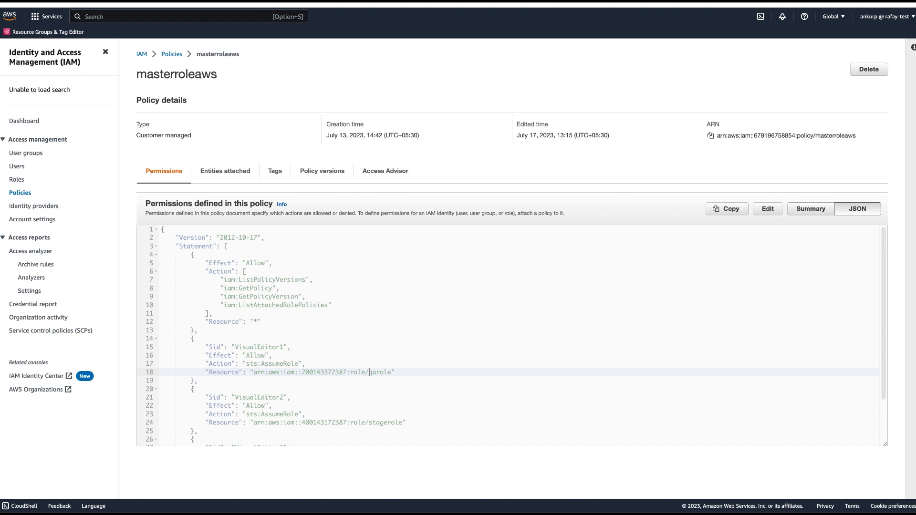
- Switch to the IAM console of the rafay-customer account and open the qarolepolicy policy
left_click(894, 110)
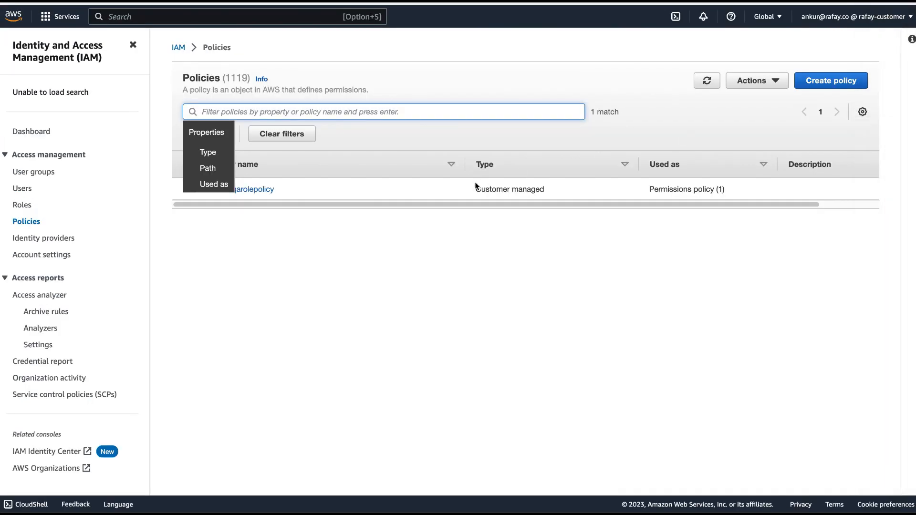
left_click(499, 280)
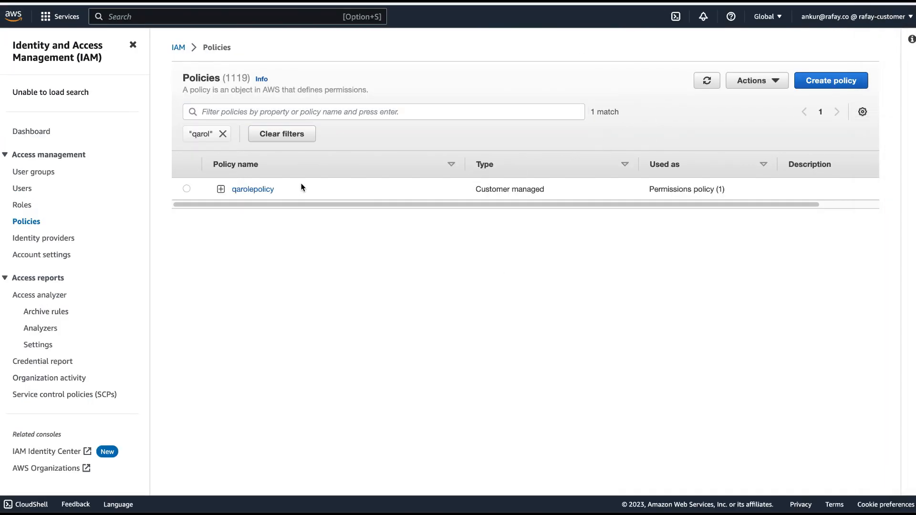
left_click(258, 191)
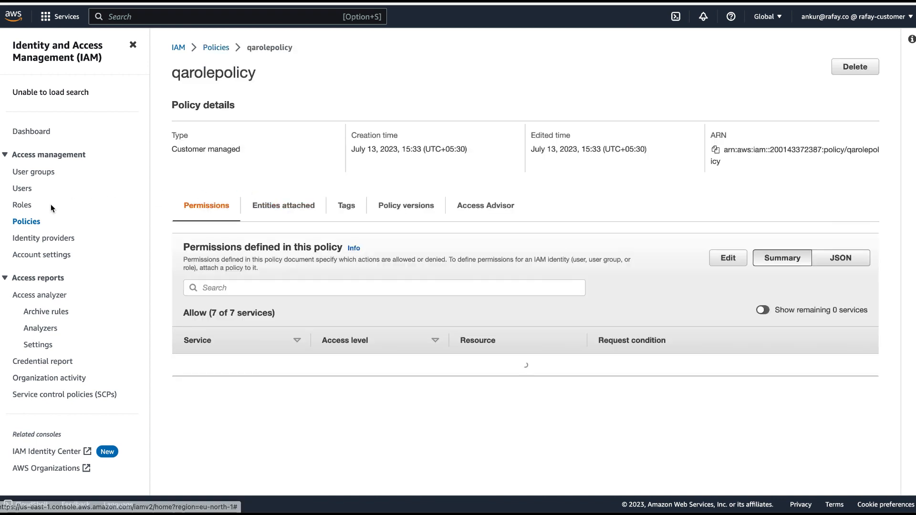
- Search the account's roles for qarole, open that role and open its attached qarolepolicy
left_click(61, 203)
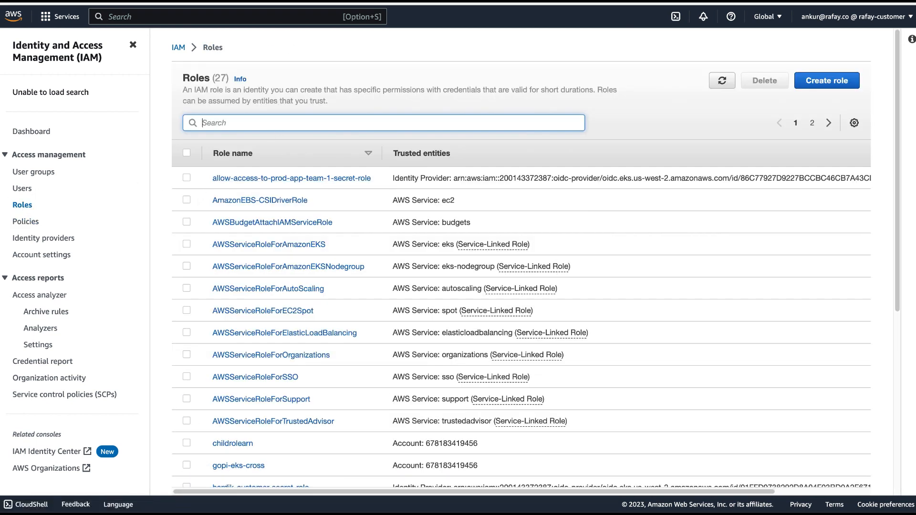
type("qarole")
left_click(217, 177)
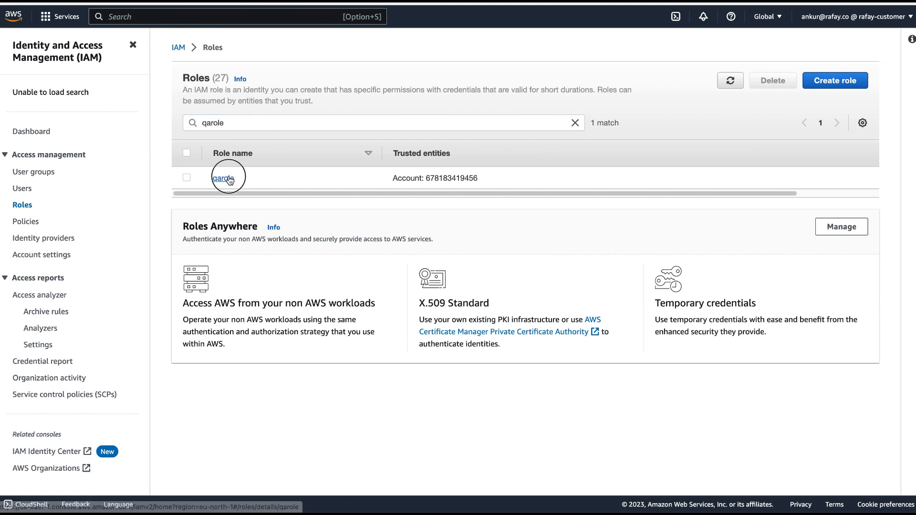
left_click(263, 252)
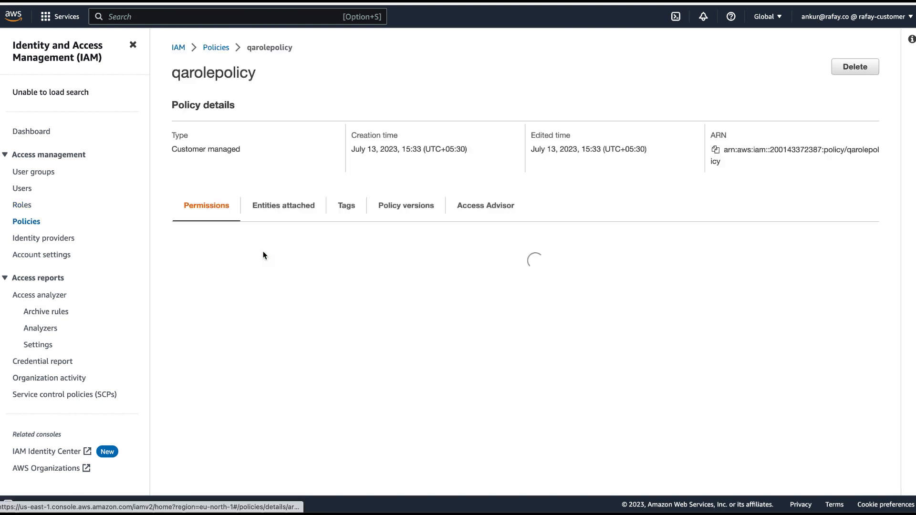
- Show qarolepolicy as JSON and examine its allowed IAM, CloudFormation, EKS, Auto Scaling and EC2 actions
left_click(833, 258)
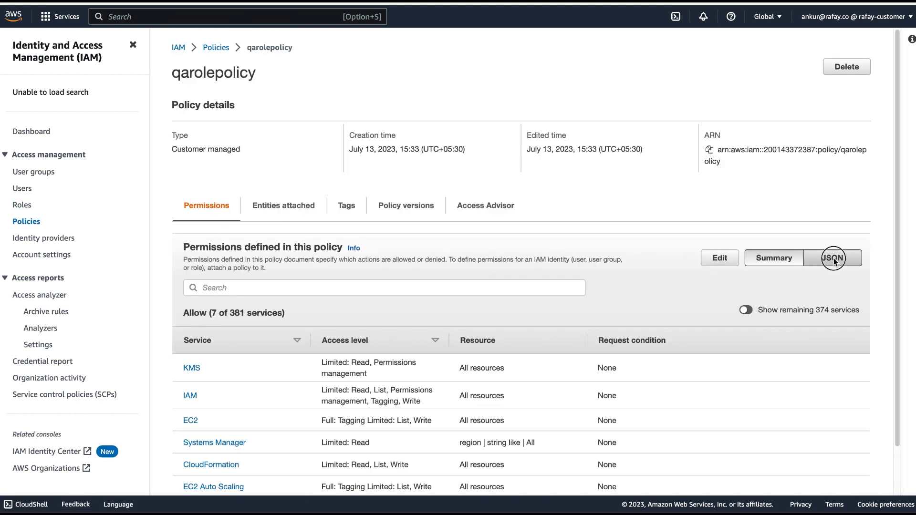
scroll(411, 345, "down", 5)
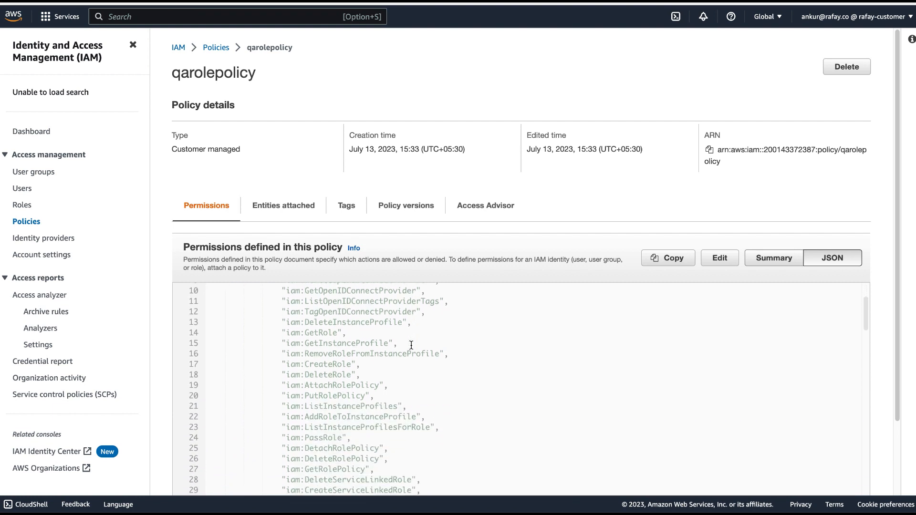
scroll(411, 345, "down", 8)
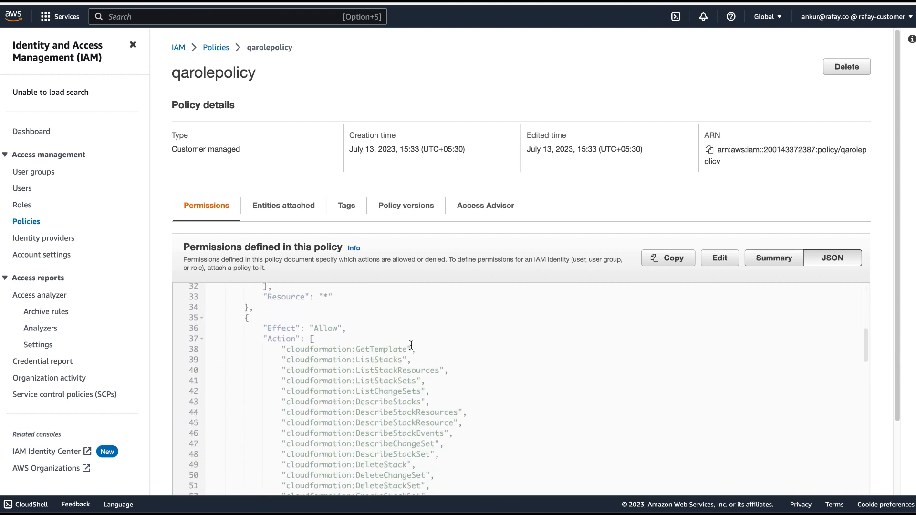
scroll(411, 345, "up", 4)
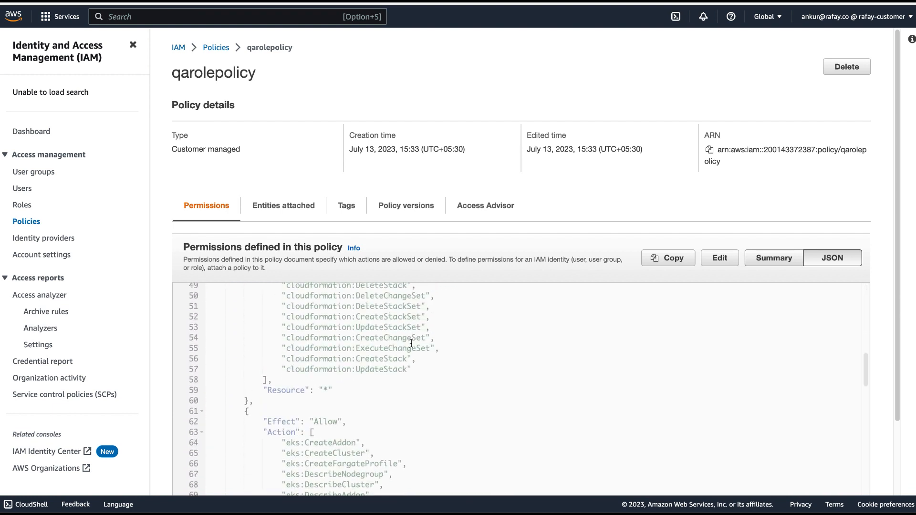
scroll(440, 350, "down", 15)
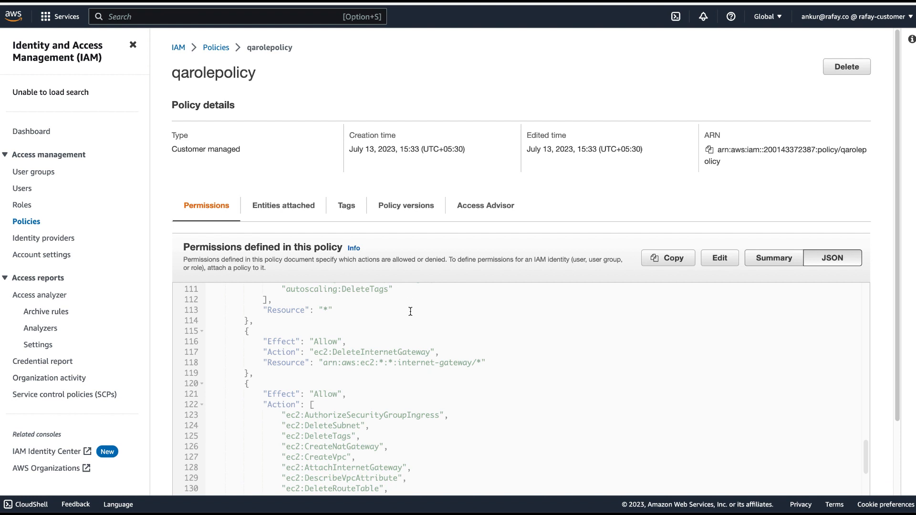
scroll(409, 304, "down", 3)
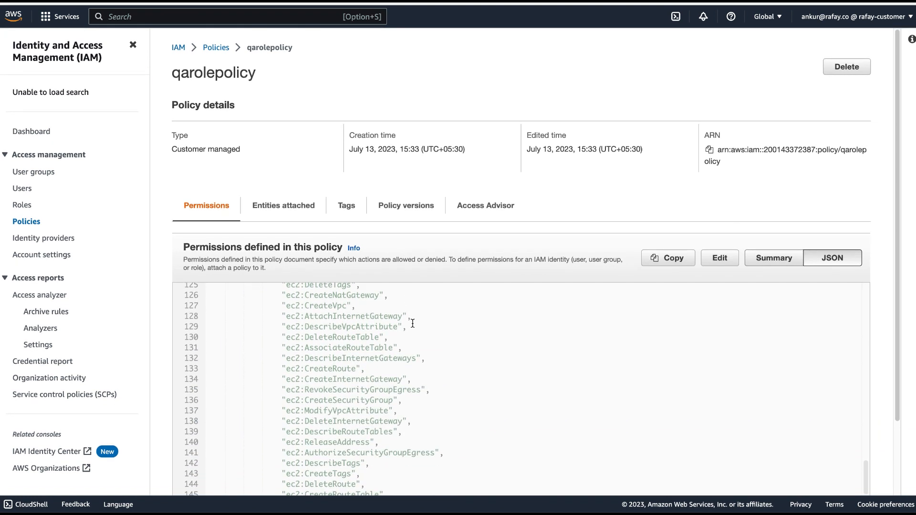
scroll(413, 323, "up", 18)
scroll(448, 248, "down", 2)
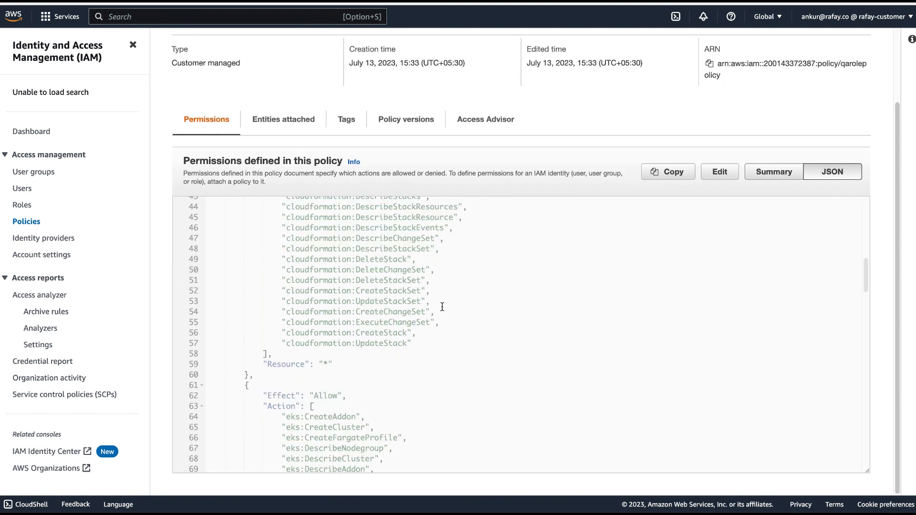
scroll(442, 307, "down", 10)
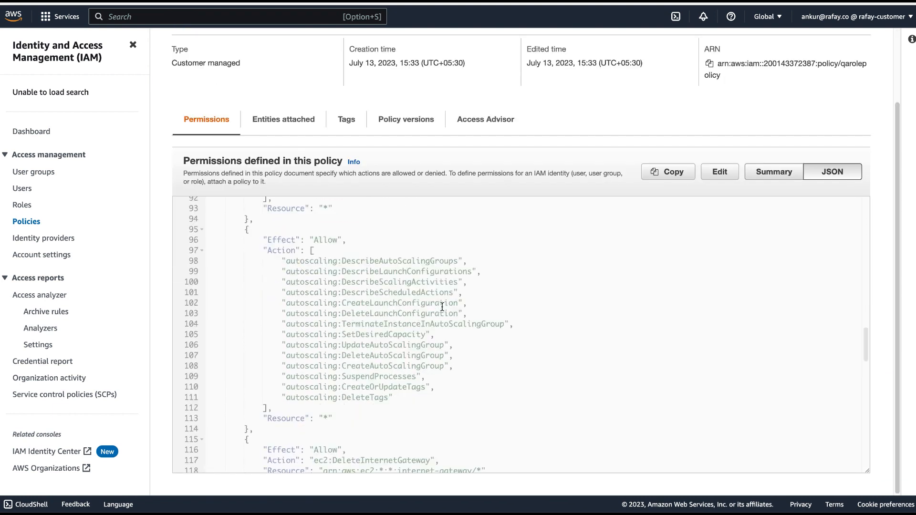
scroll(442, 307, "down", 1)
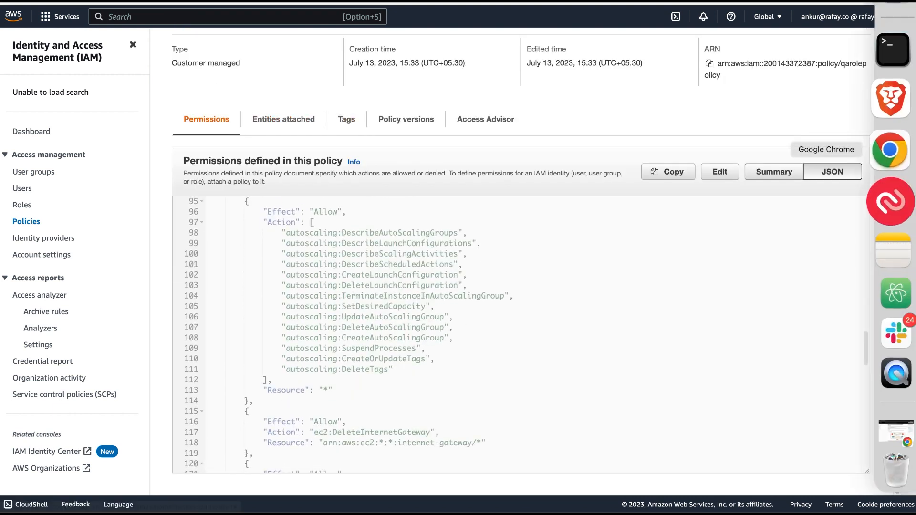
- Switch to the Rafay console in Google Chrome and start creating a new cluster in the demofleet project
left_click(891, 151)
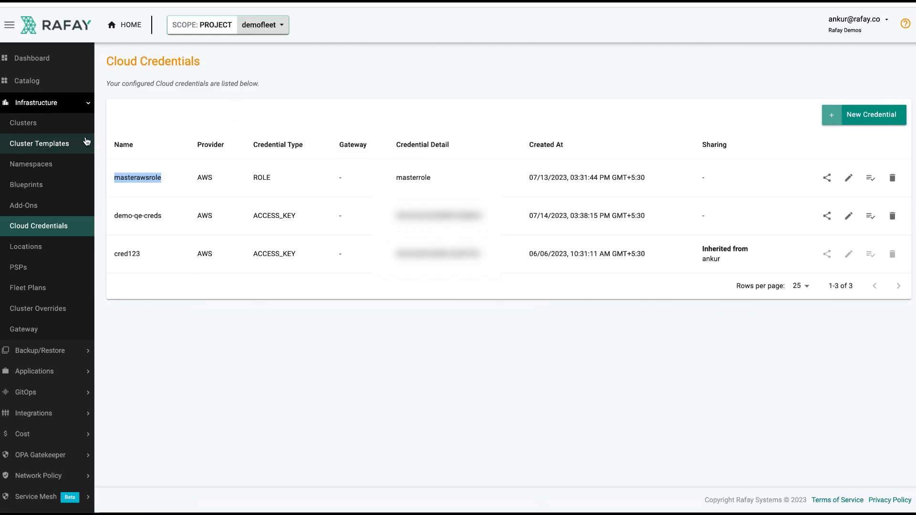
double_click(138, 175)
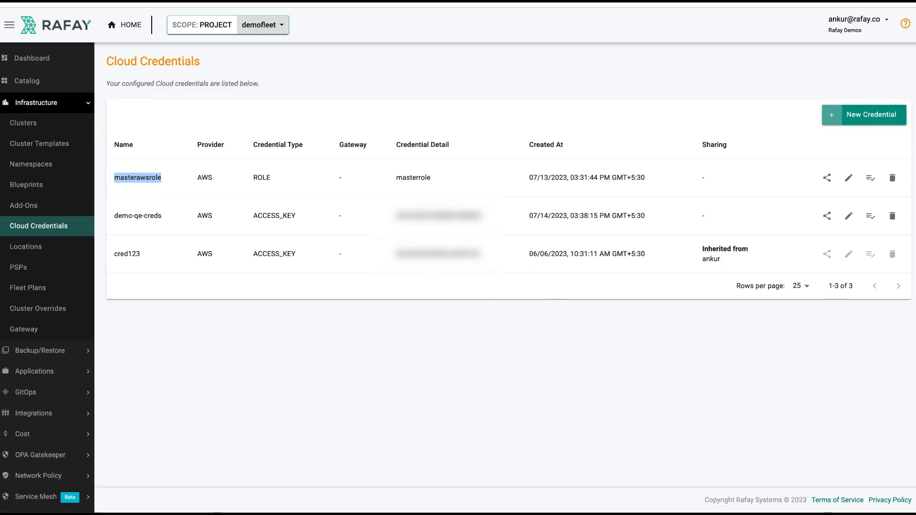
left_click(29, 123)
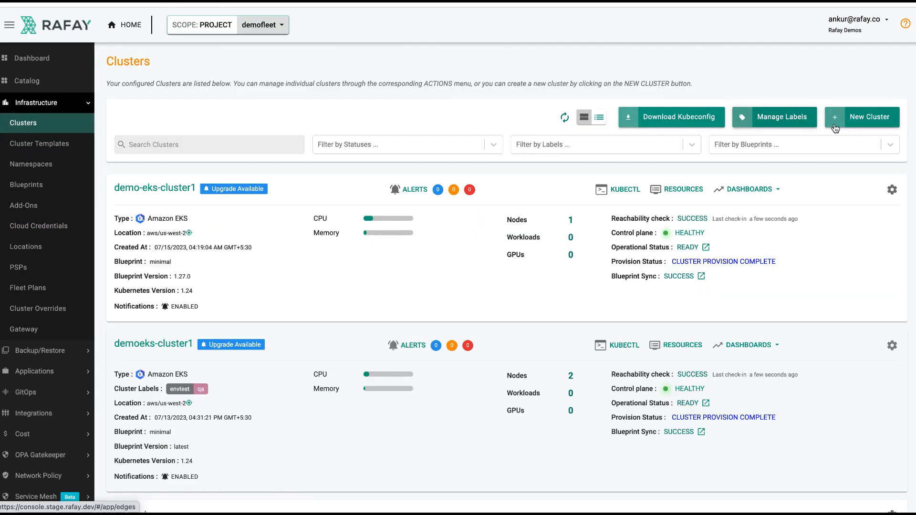
left_click(867, 128)
left_click(745, 426)
- Configure the new cluster as Public Cloud, AWS and Amazon EKS, name it eks-demo-rolearn and continue to its configuration
left_click(399, 190)
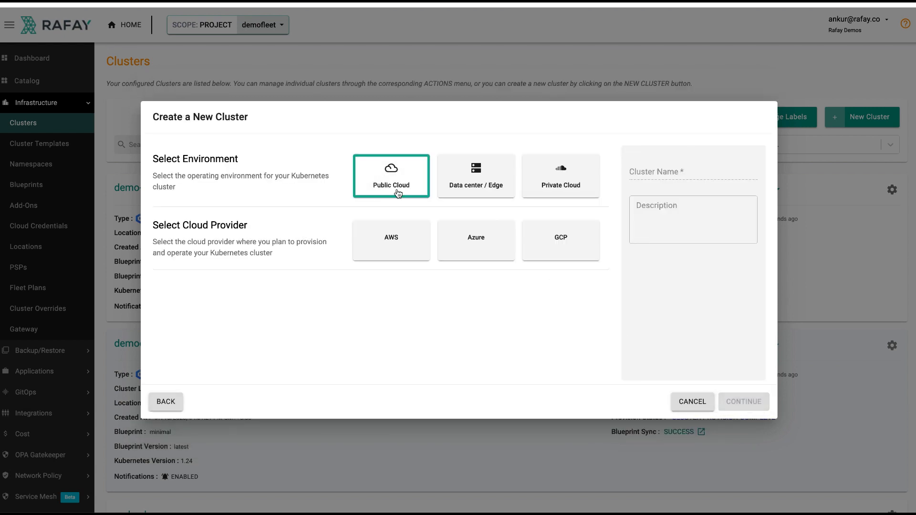
left_click(404, 252)
left_click(470, 308)
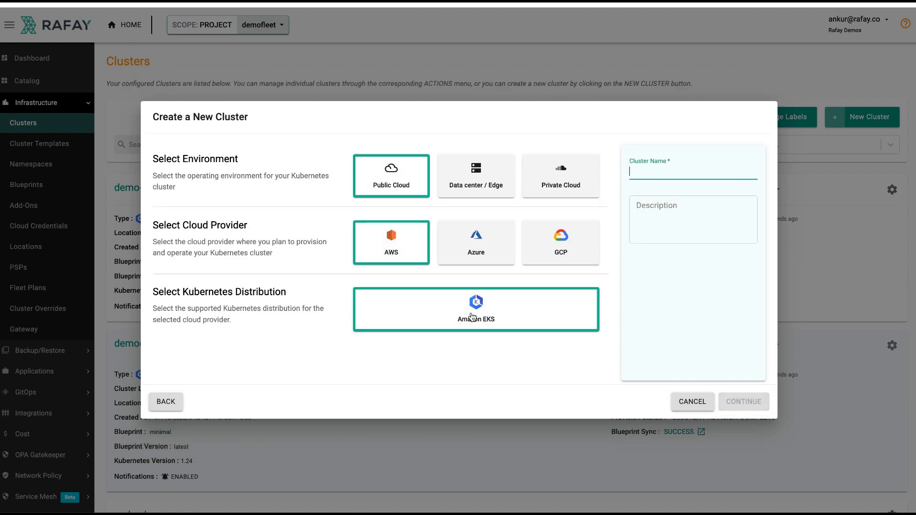
left_click(670, 173)
type("eks-demo-rolearn")
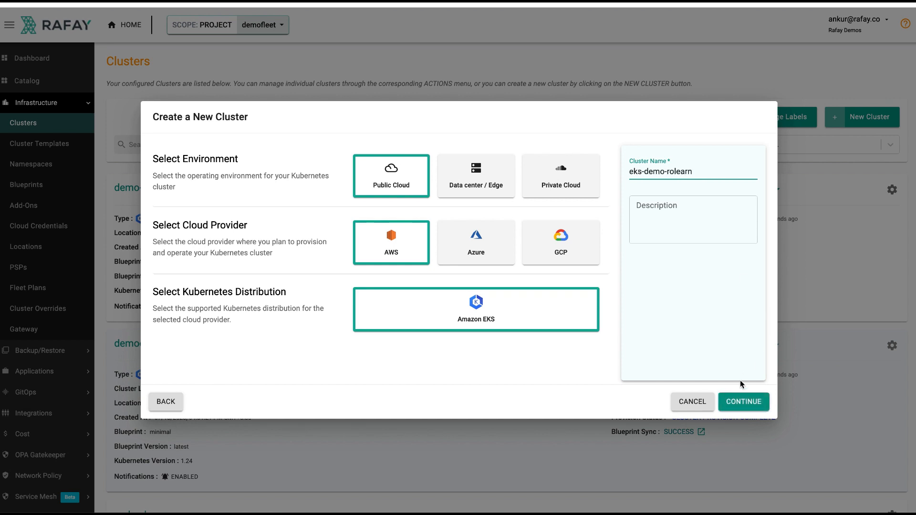
left_click(734, 402)
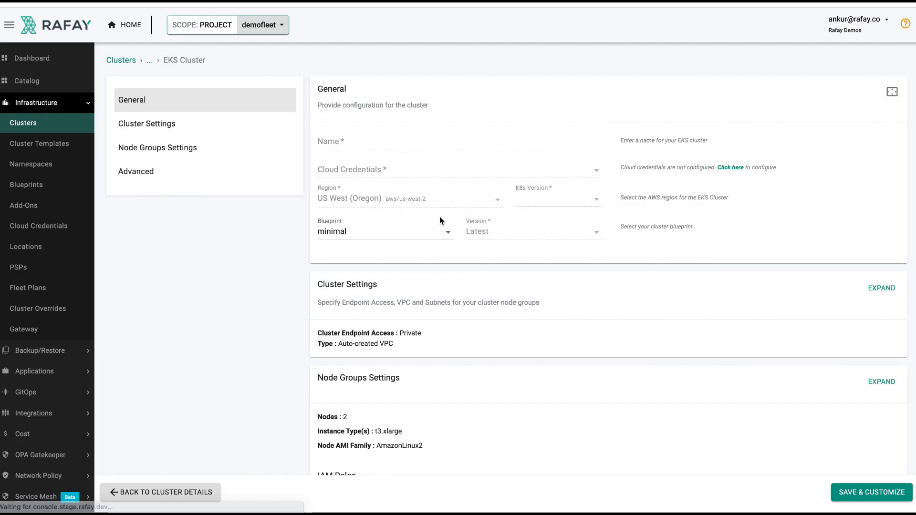
- Choose masterawsrole as the cloud credentials for the EKS cluster
left_click(365, 172)
left_click(364, 174)
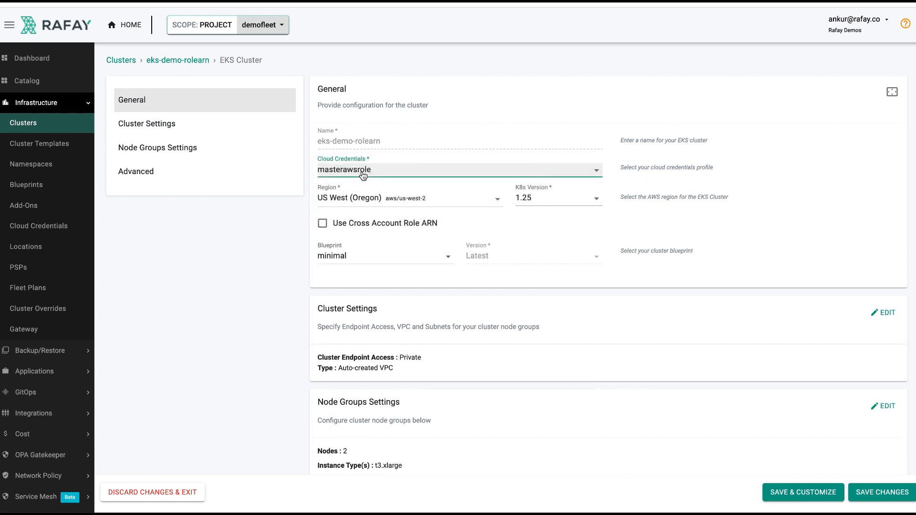
left_click(363, 175)
left_click(363, 172)
- Enable Use Cross Account Role ARN and select the ARN of qarole
left_click(324, 225)
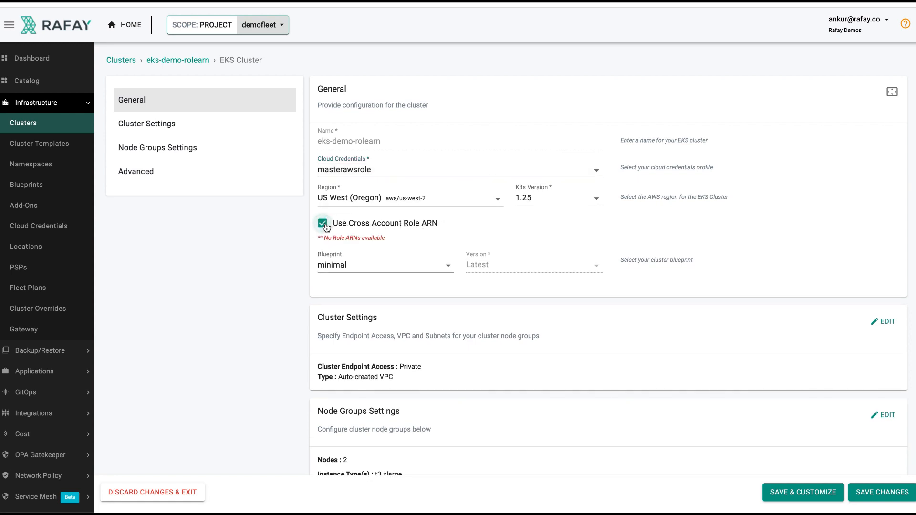
left_click(375, 253)
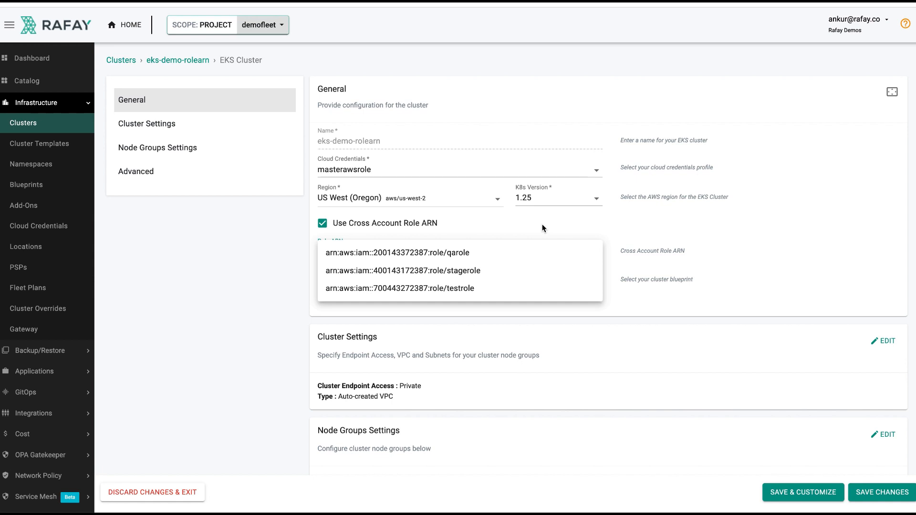
left_click(436, 256)
- Open the node groups settings of the EKS cluster for editing and check the custom instance type
scroll(435, 256, "down", 5)
left_click(882, 236)
scroll(588, 339, "down", 2)
left_click(456, 355)
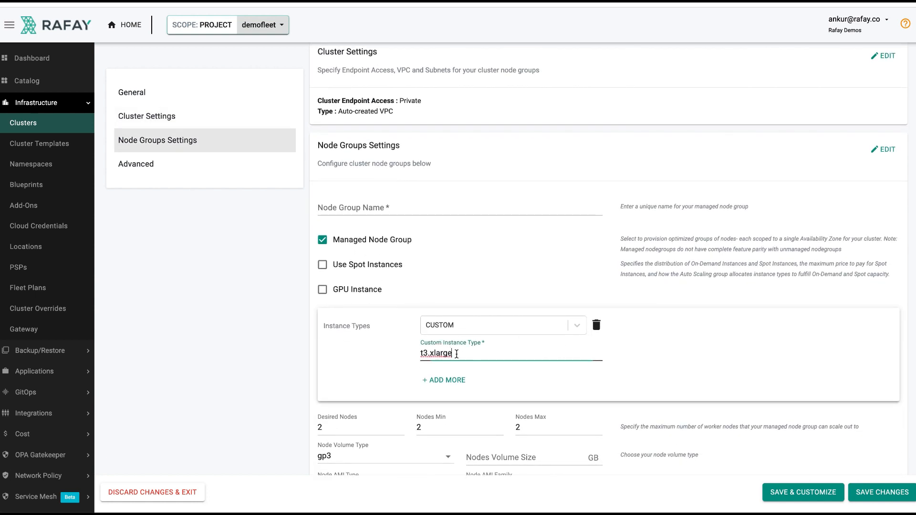
- Save the eks-demo-rolearn cluster configuration and start provisioning the cluster
scroll(490, 368, "down", 2)
scroll(490, 367, "down", 3)
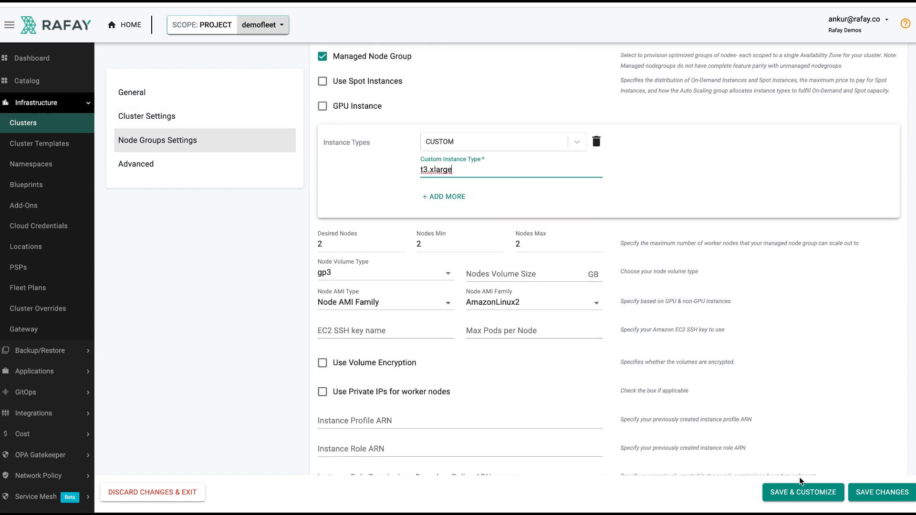
left_click(864, 493)
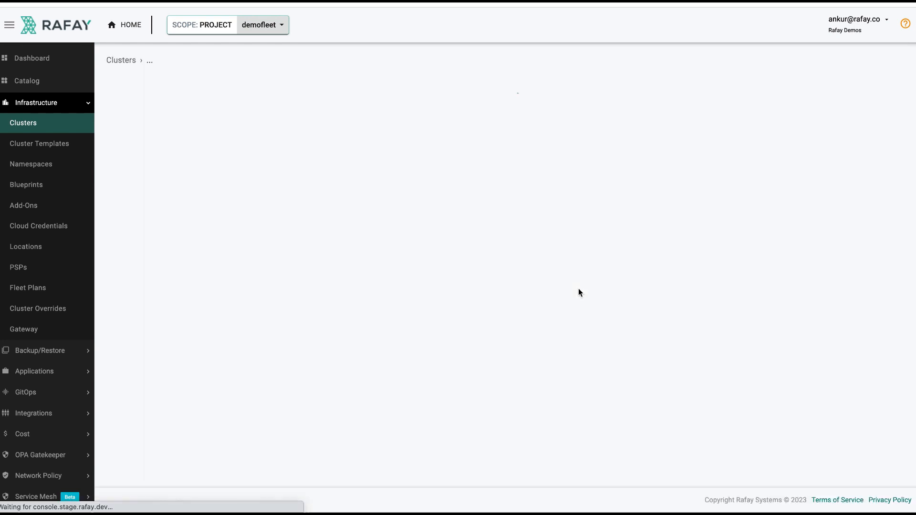
left_click(508, 194)
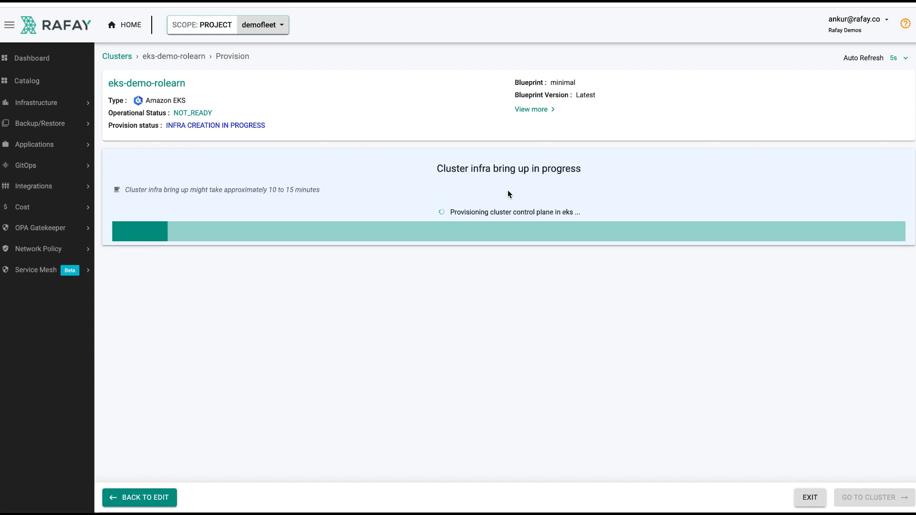
- Switch to the CloudFormation stacks in the AWS console, refresh the list and check the status of rafay-eks-demo-rolearn-cluster
left_click(908, 122)
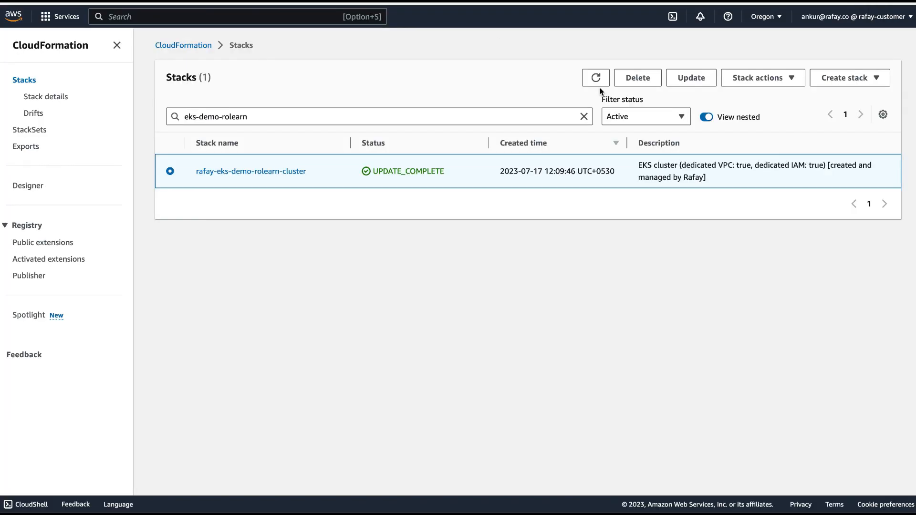
left_click(584, 116)
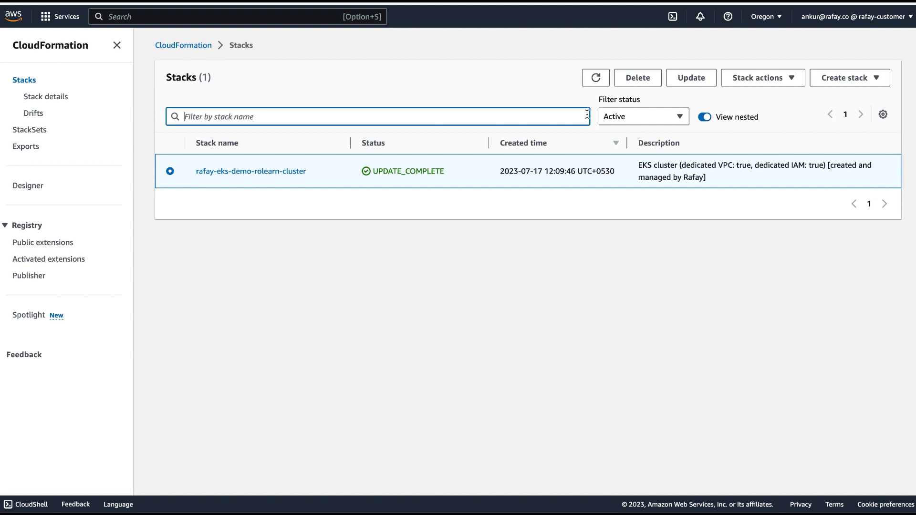
left_click(595, 78)
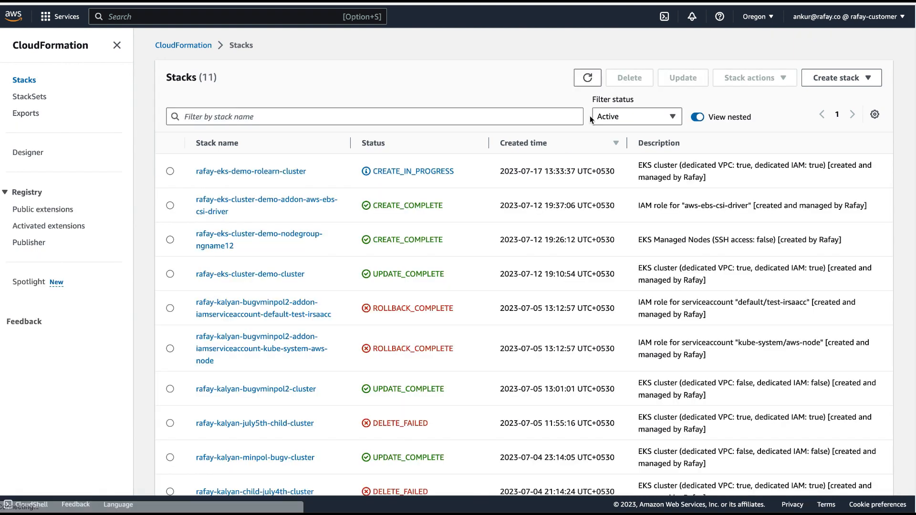
left_click_drag(468, 175, 374, 172)
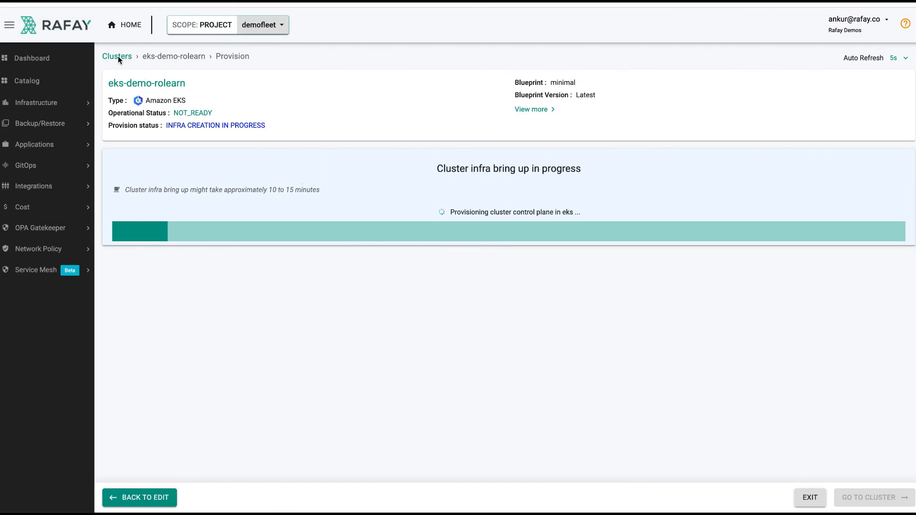
- Return from the eks-demo-rolearn provisioning page to the list of clusters in the Rafay console
left_click(117, 57)
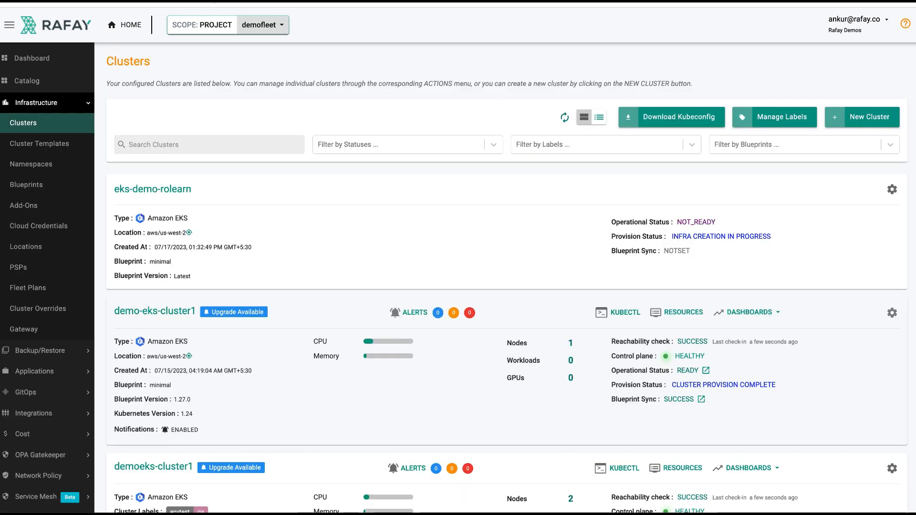